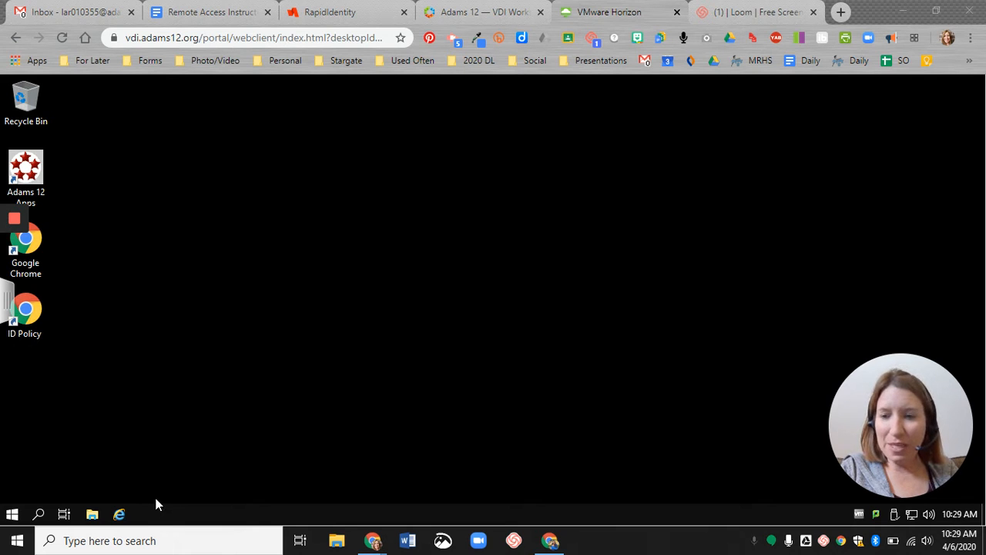
Open File Explorer on the remote desktop and browse the personal H: network drive
click(92, 514)
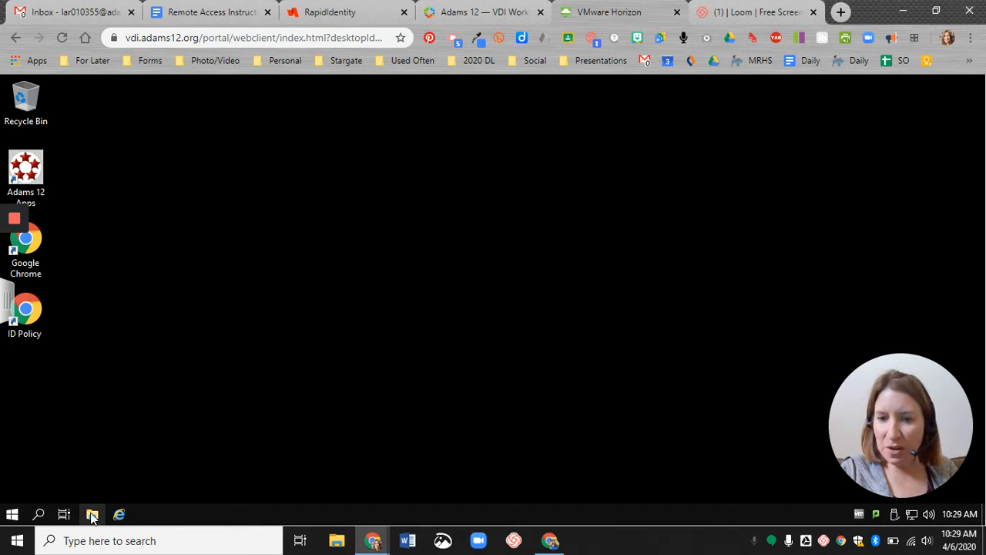
click(91, 514)
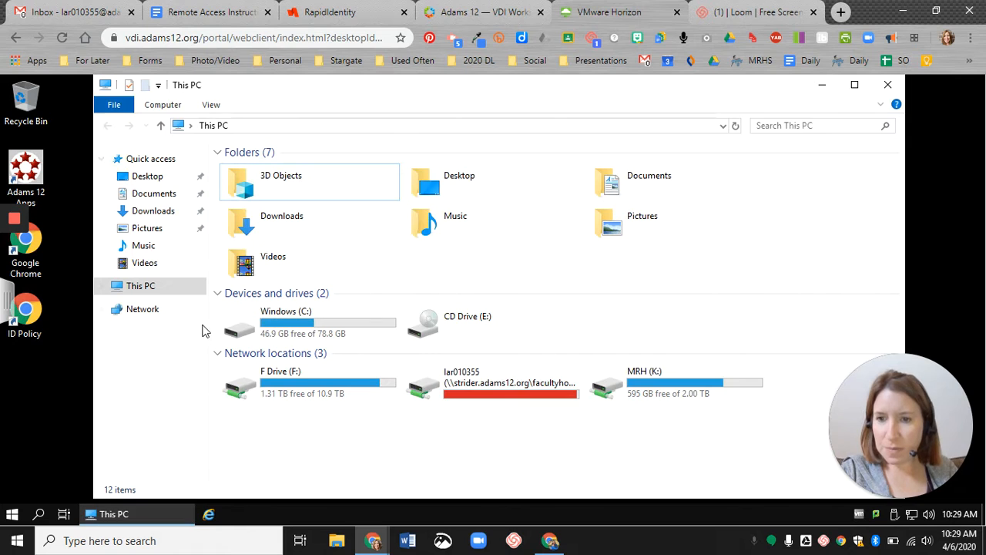
double_click(536, 390)
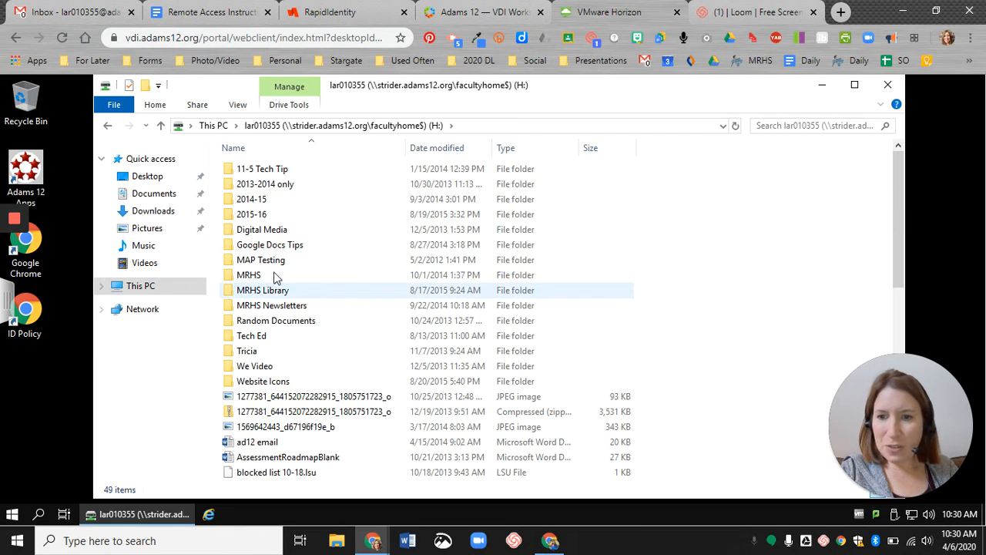
drag(271, 261, 301, 245)
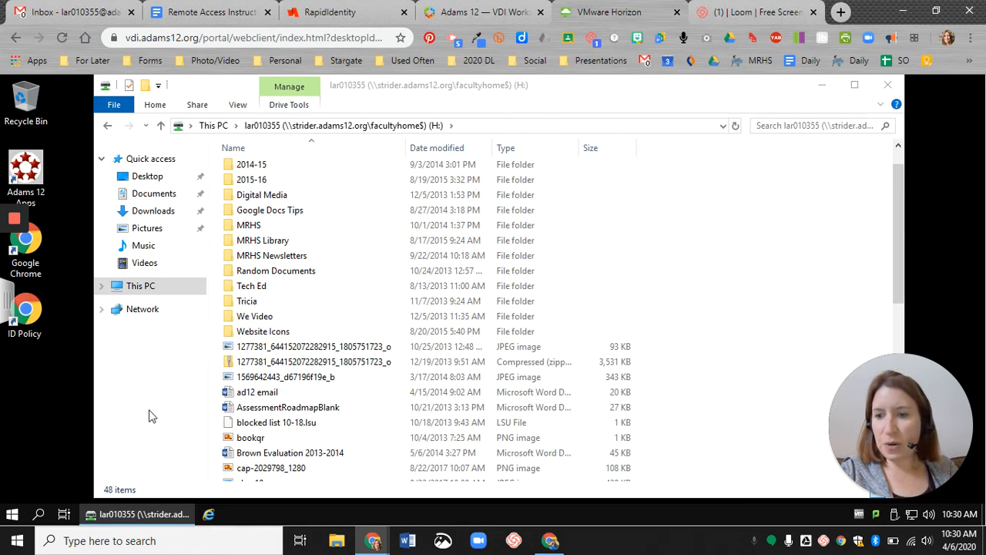
Return to This PC, showing local folders, drives and network locations
click(39, 516)
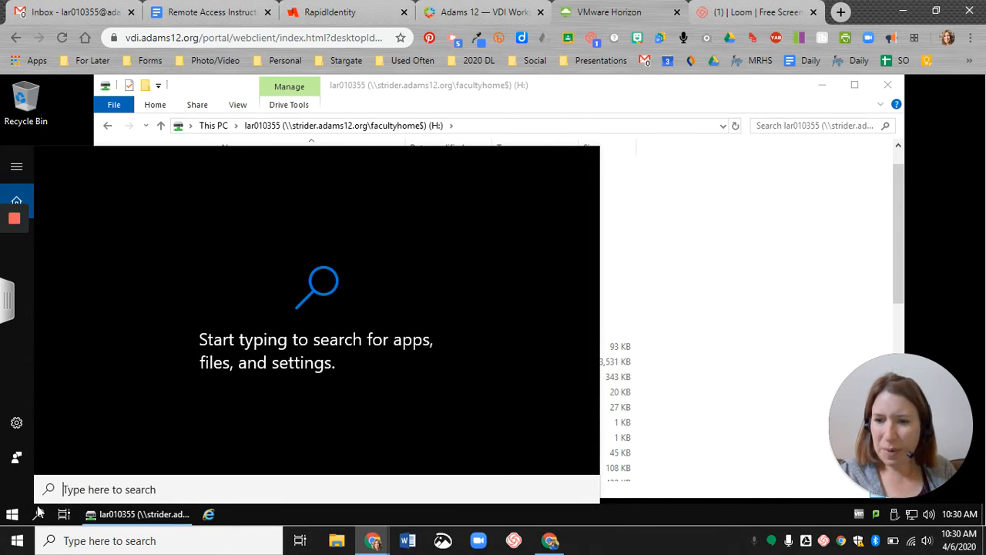
click(623, 244)
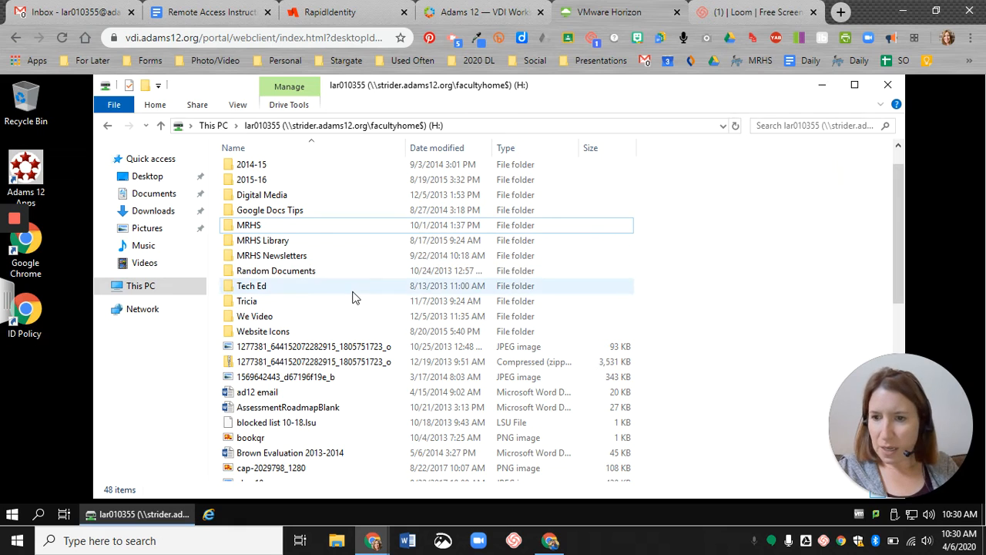
click(115, 291)
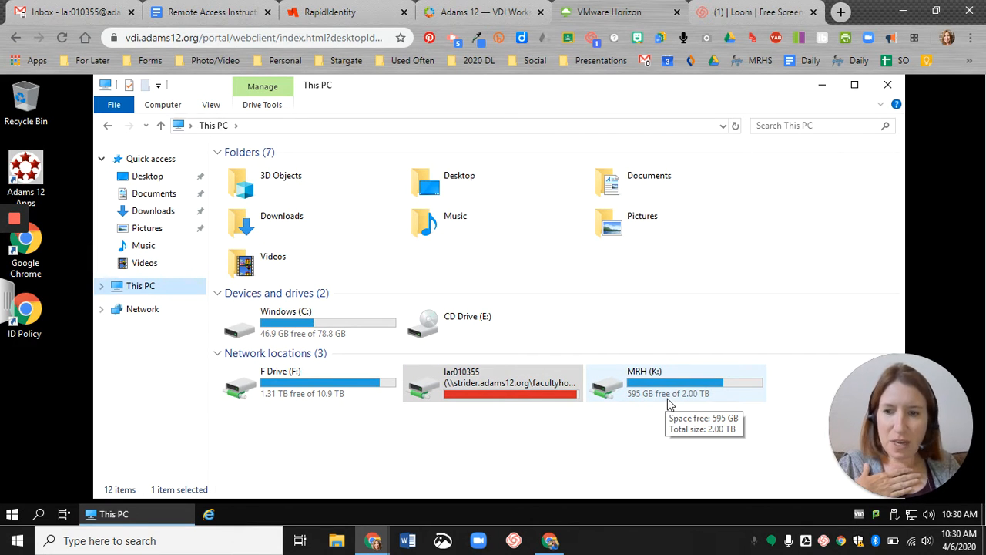
Find 'software' in Windows search and launch Software Center
click(36, 515)
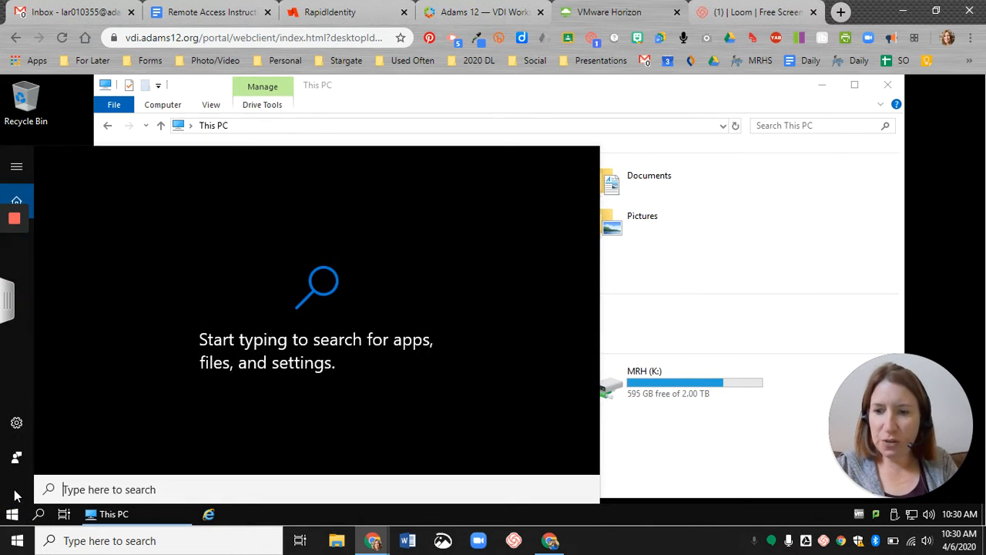
text(software)
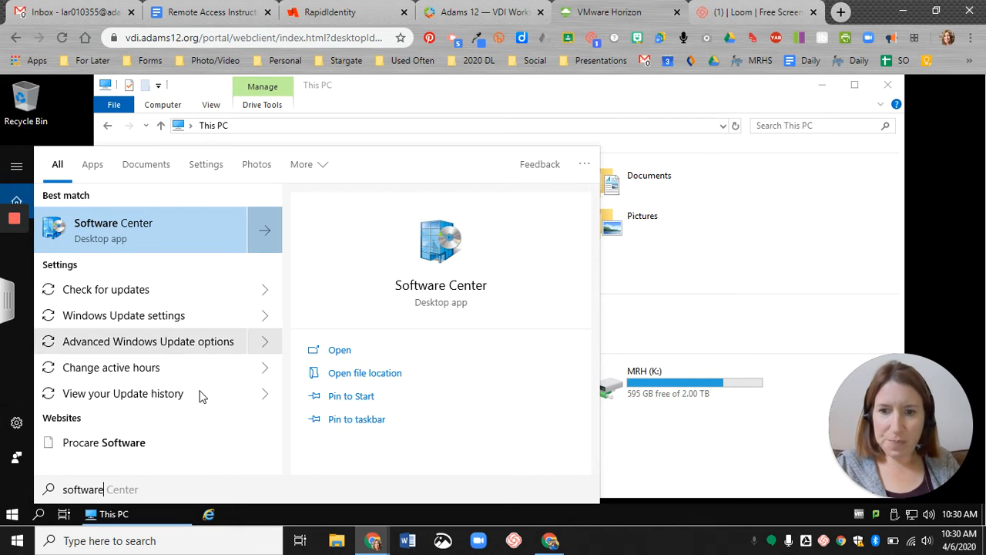
click(338, 350)
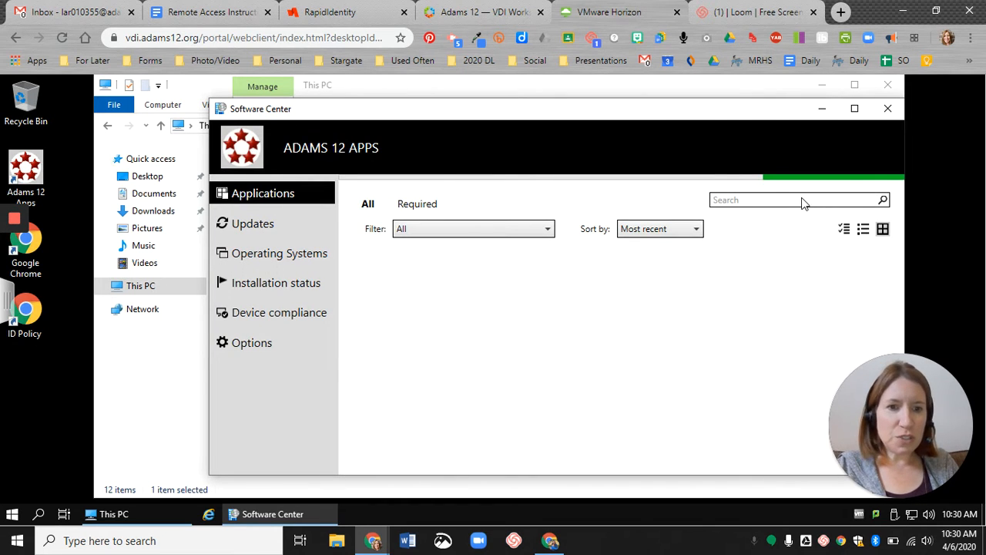
Search Software Center's applications for 'file stream'
click(777, 200)
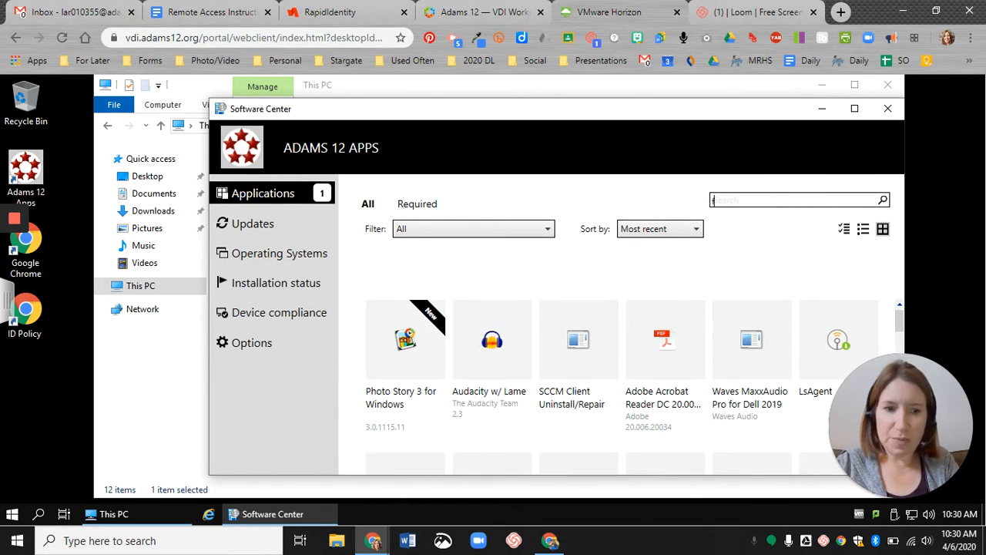
text(file stream)
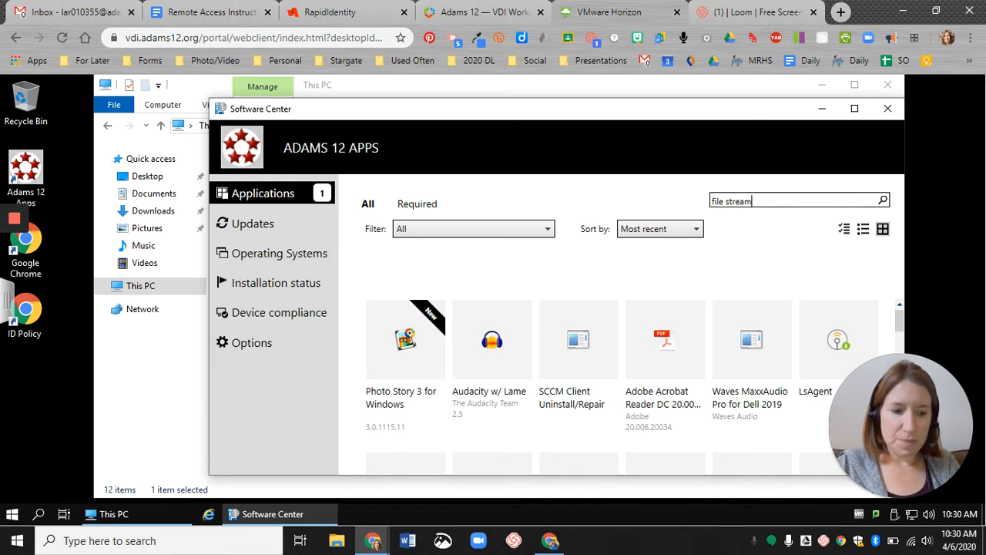
key(Return)
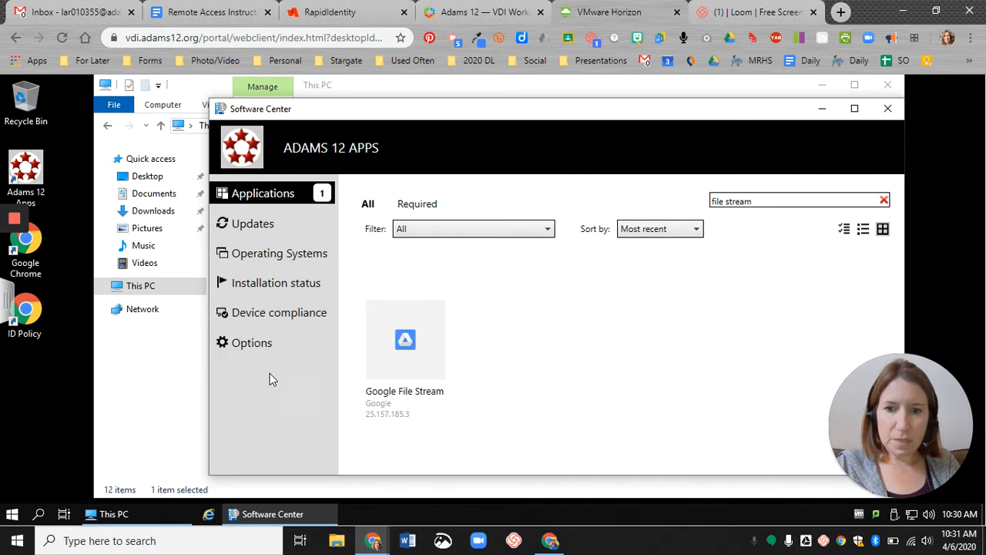
Install Google File Stream from its Software Center tile and wait for the Google Drive sign-in window
click(403, 341)
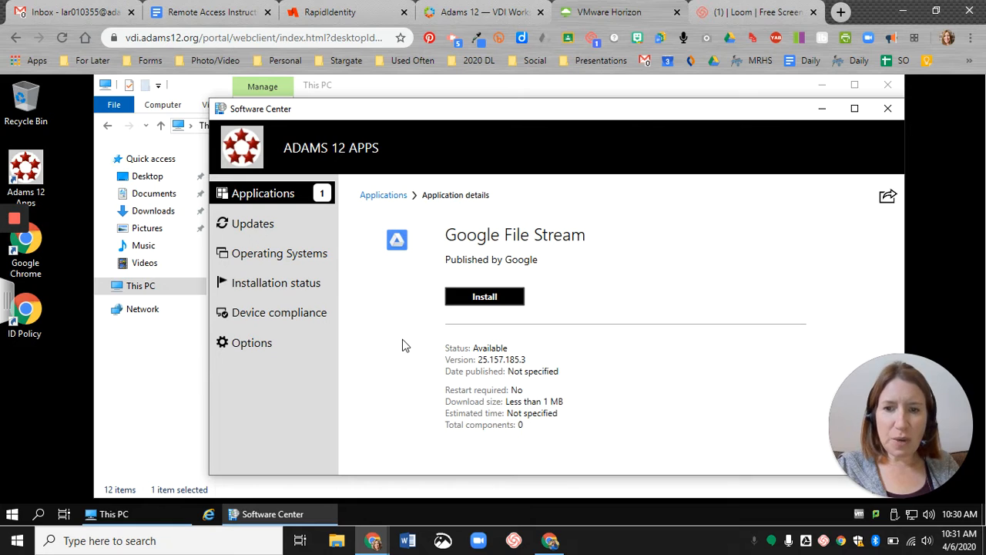
click(482, 301)
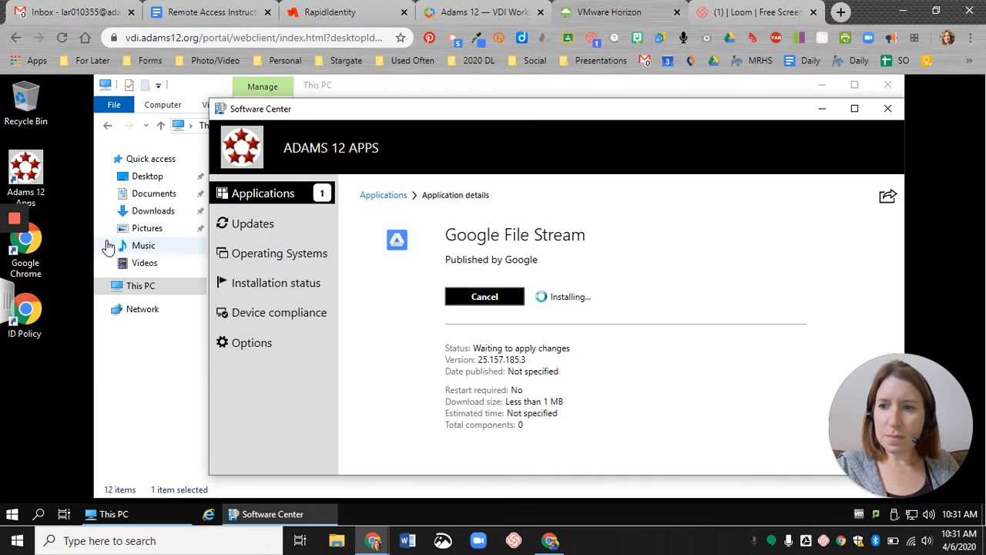
mouse_move(16, 254)
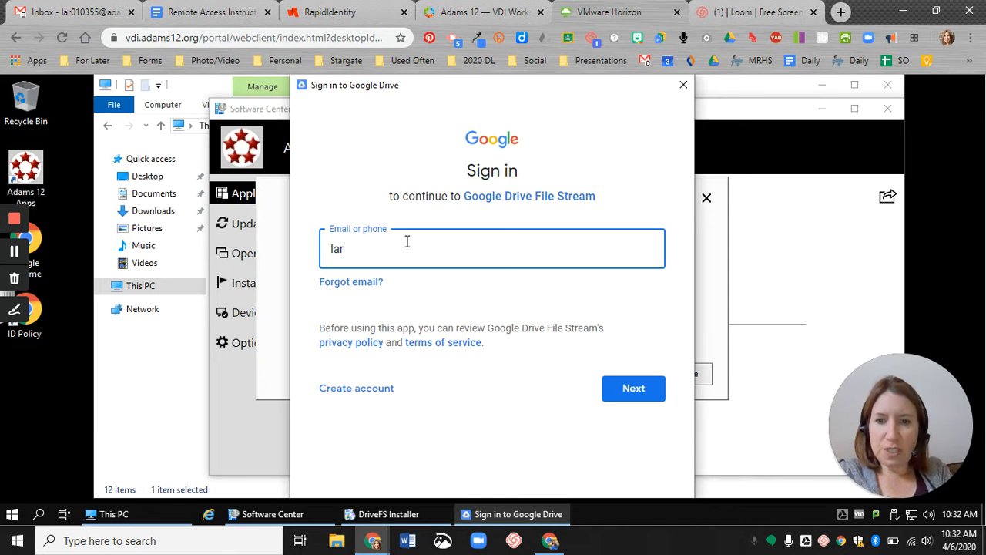
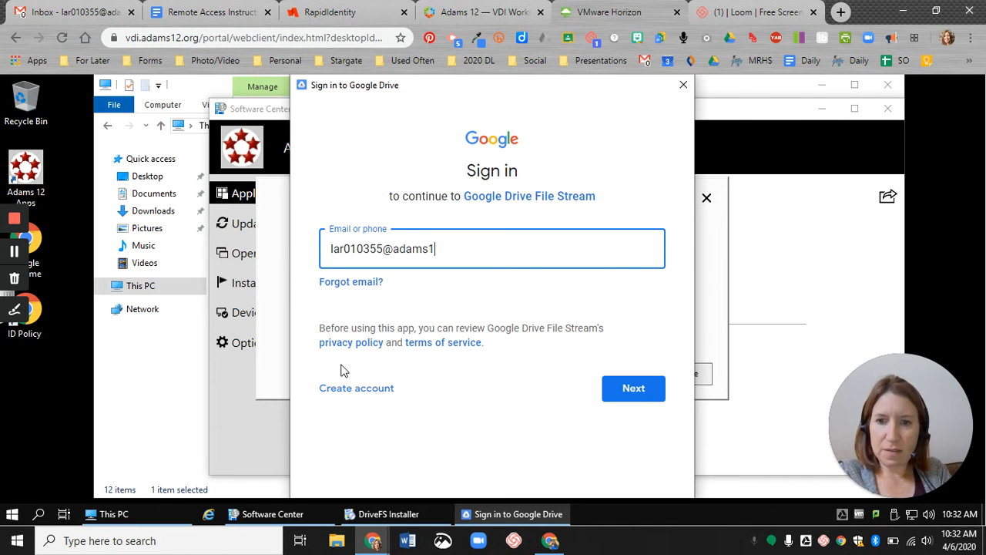
Sign in with the school e-mail address, username and account password
key(Return)
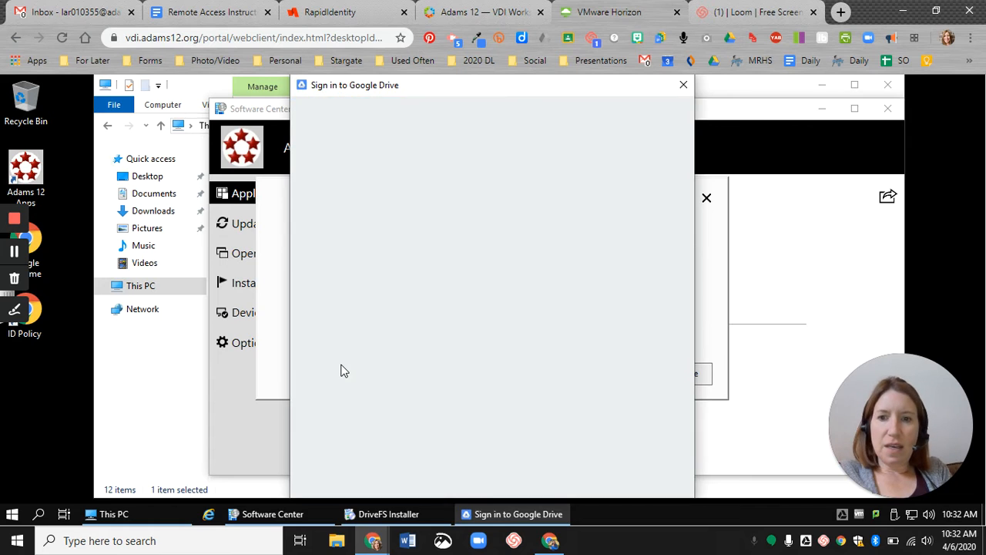
text(lar010355)
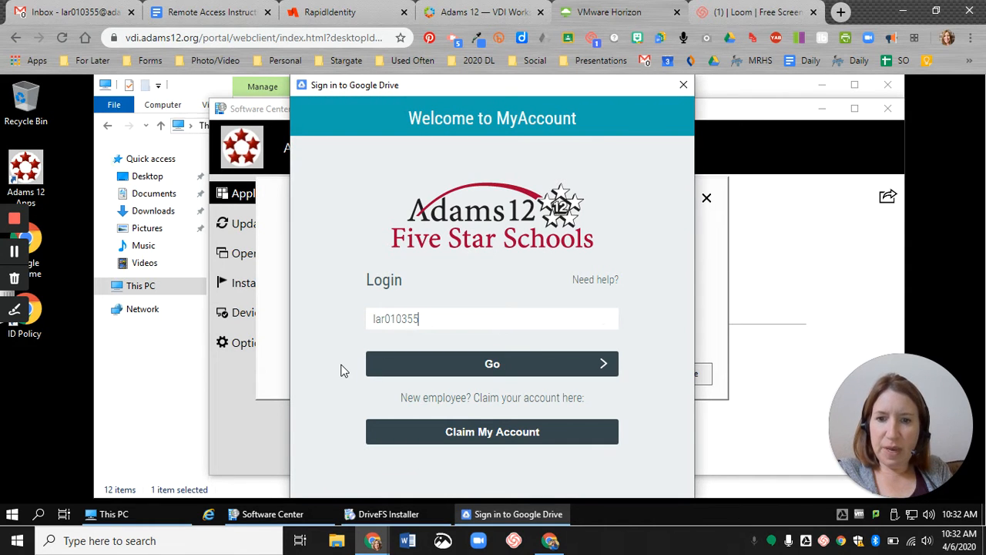
key(Return)
text(****)
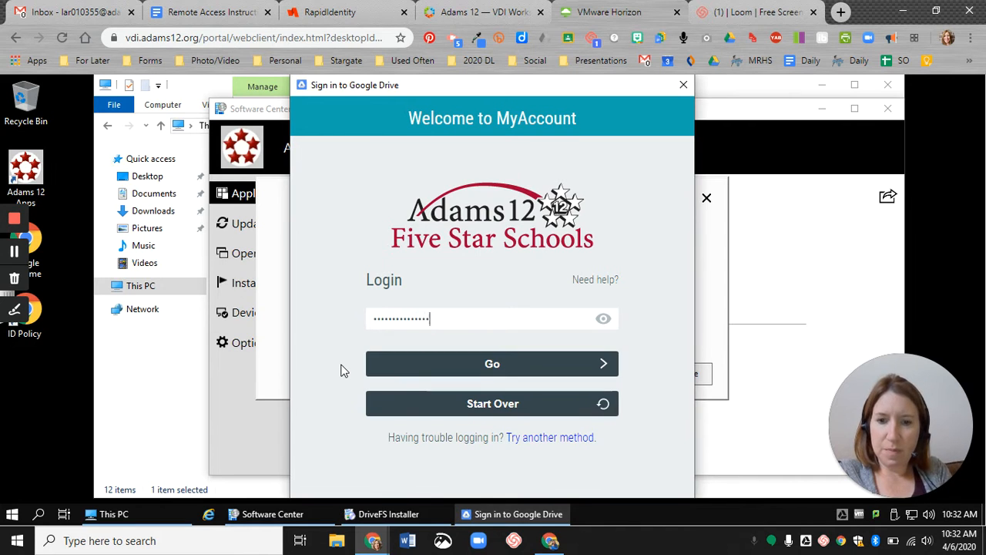
key(Return)
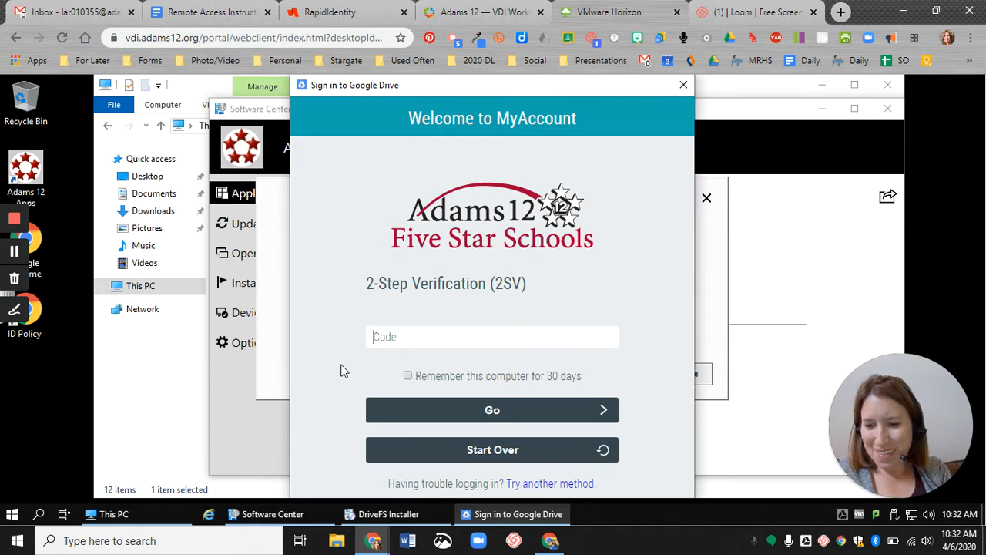
Tick Remember this computer and submit the 2-Step Verification code
click(409, 377)
click(448, 334)
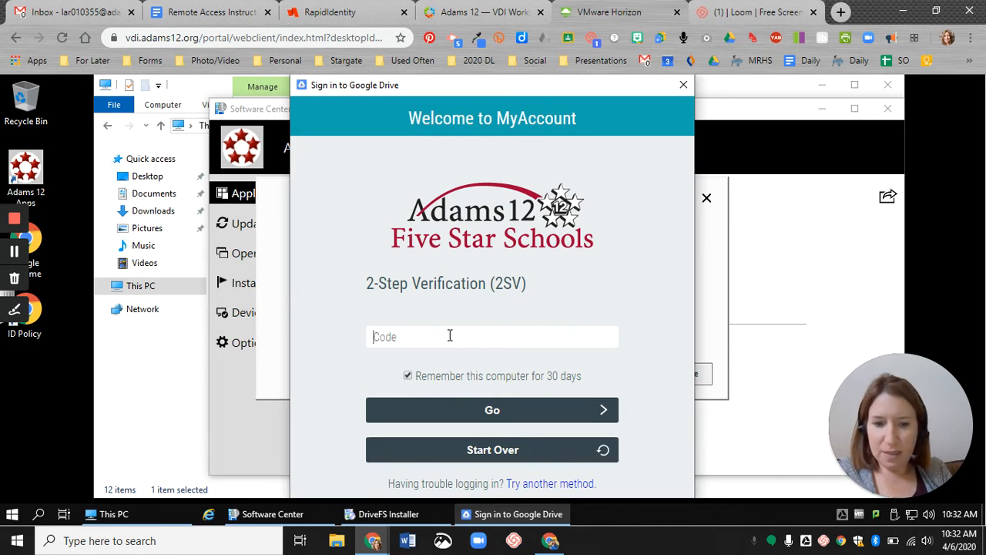
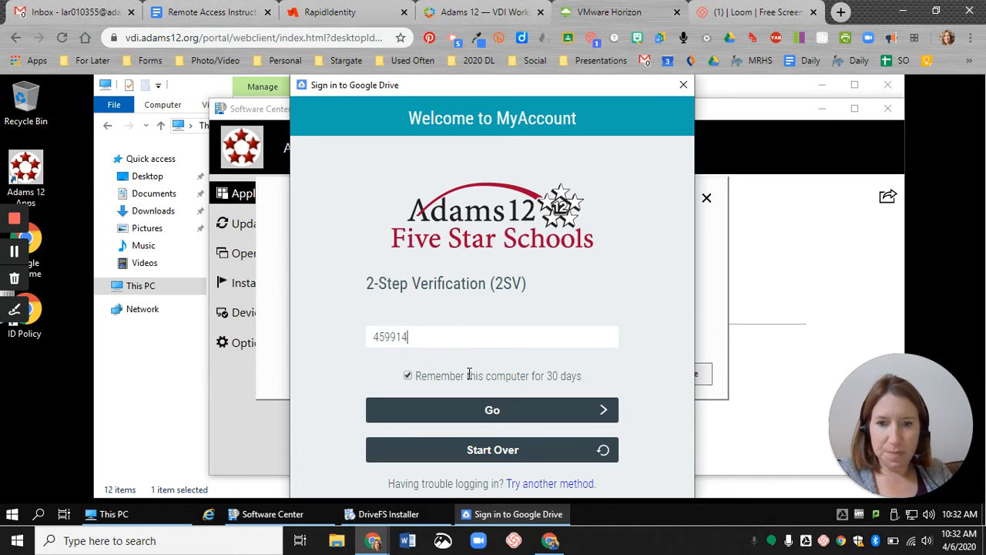
click(488, 412)
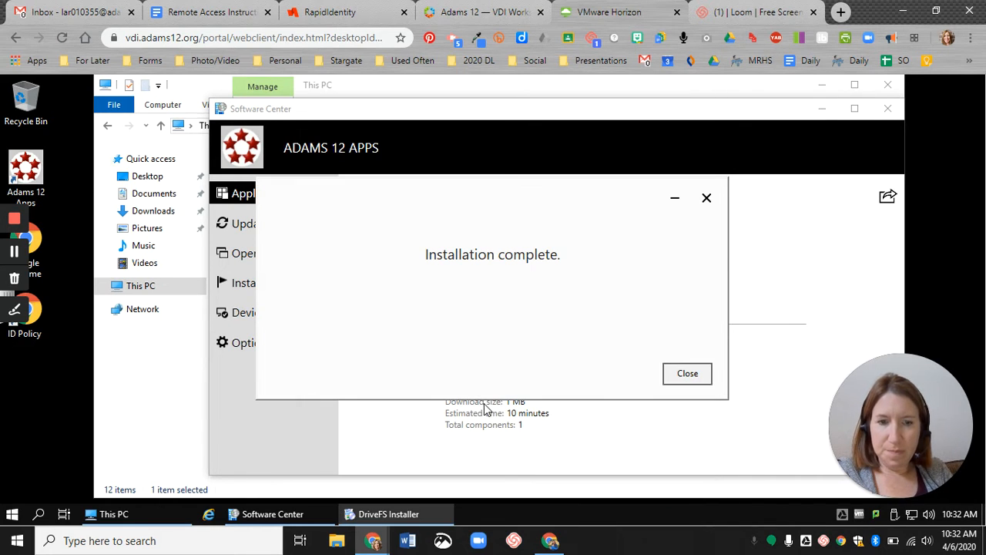
Dismiss the Installation complete notice and put Software Center away
click(684, 373)
drag(884, 409, 885, 261)
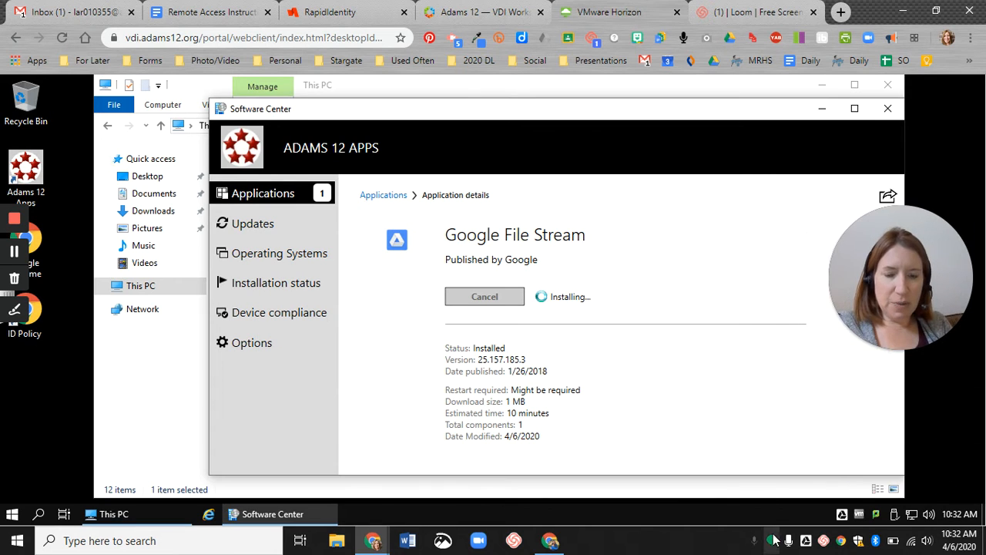
click(822, 107)
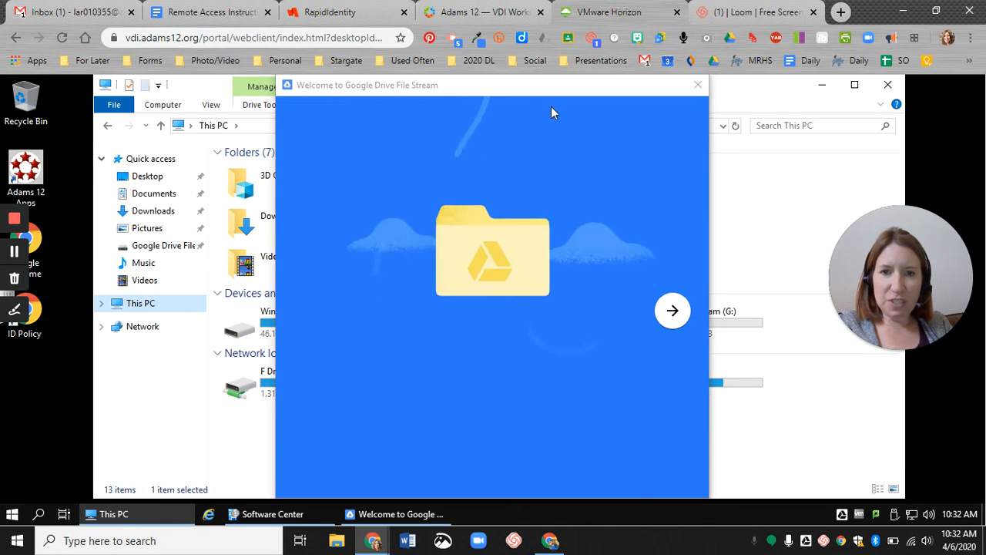
Advance through three welcome slides and open the Google Drive folder (G:)
click(682, 309)
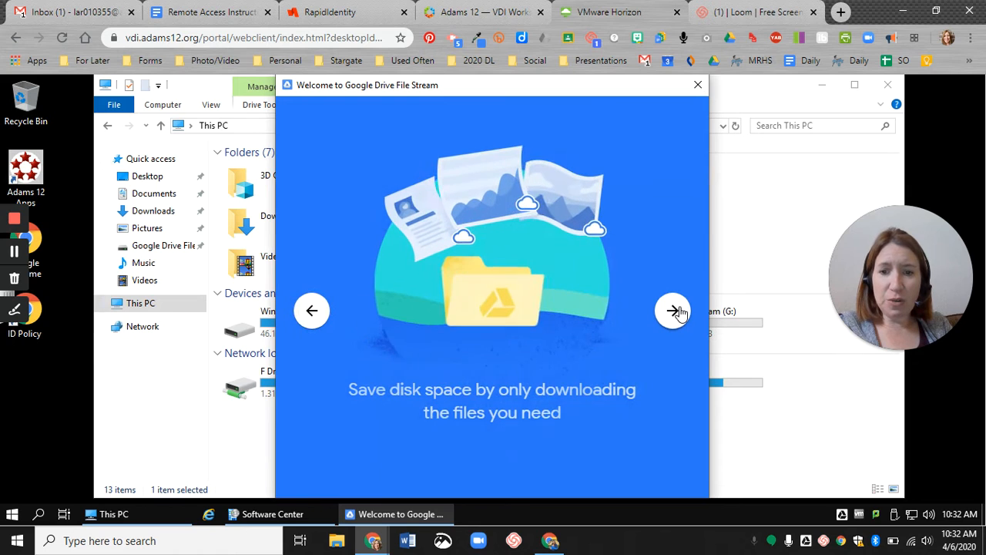
click(675, 311)
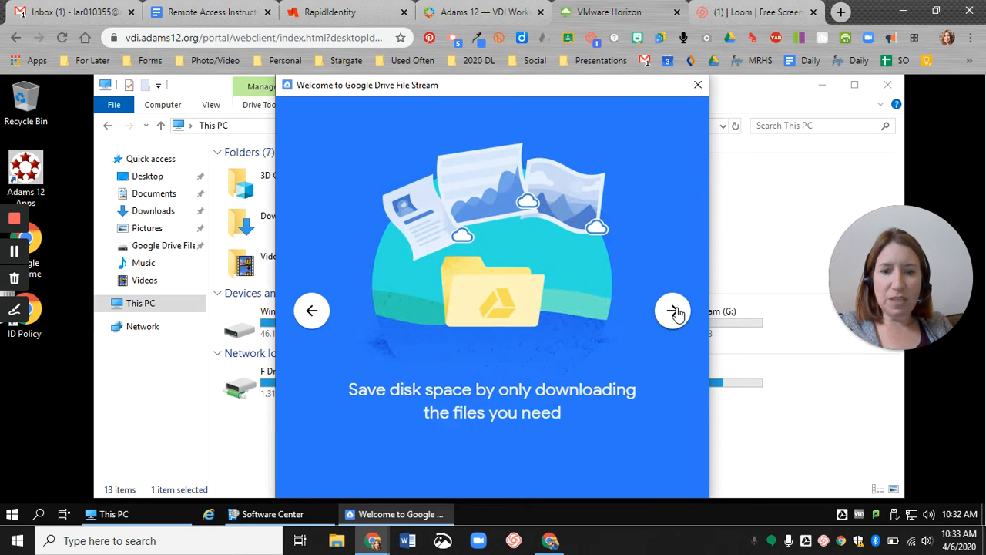
click(675, 311)
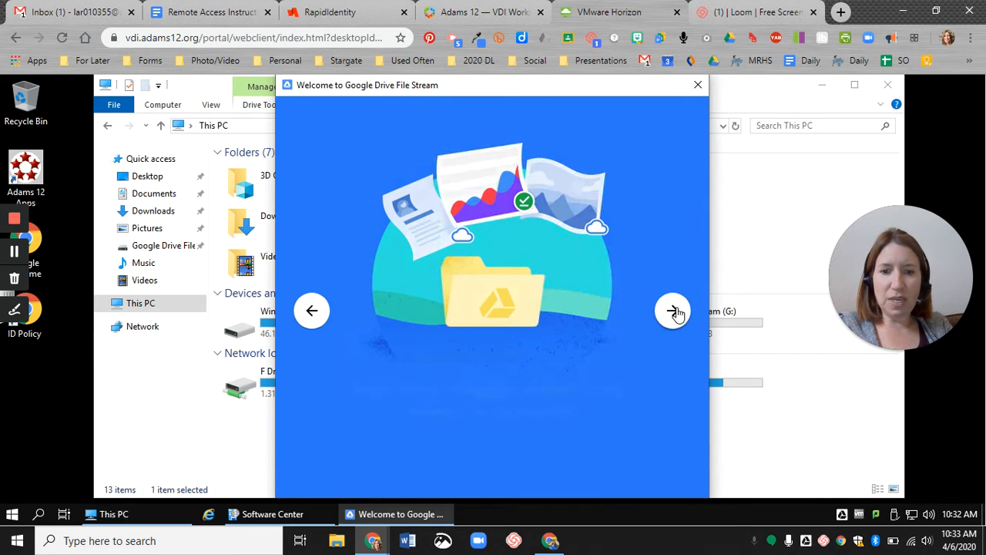
click(533, 469)
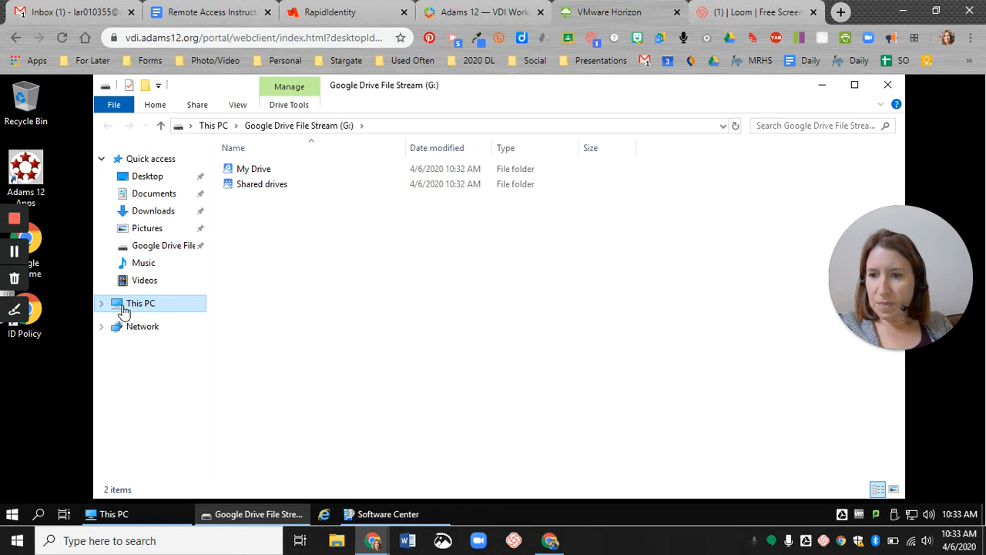
Show This PC with the new Google Drive File Stream (G:) drive, then open the H: drive
click(122, 305)
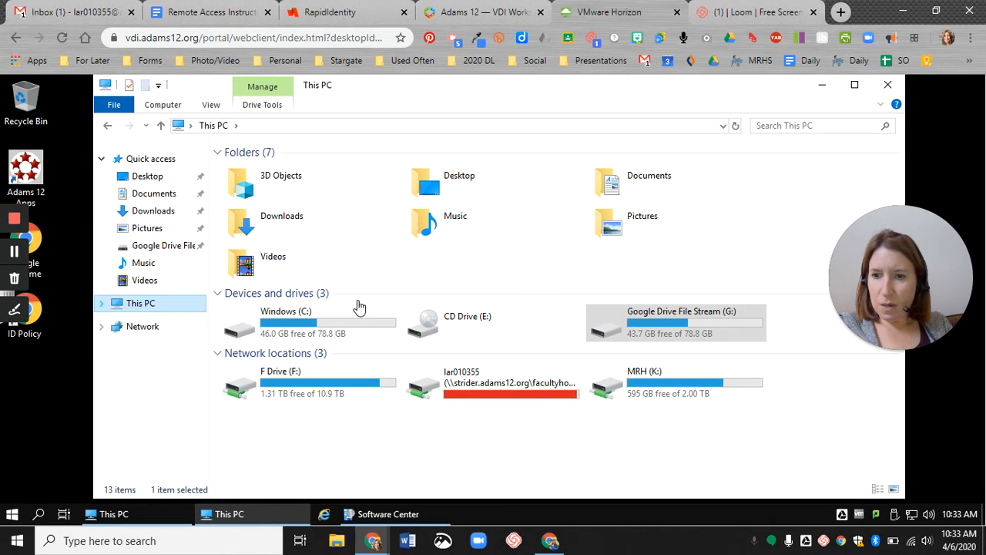
double_click(494, 377)
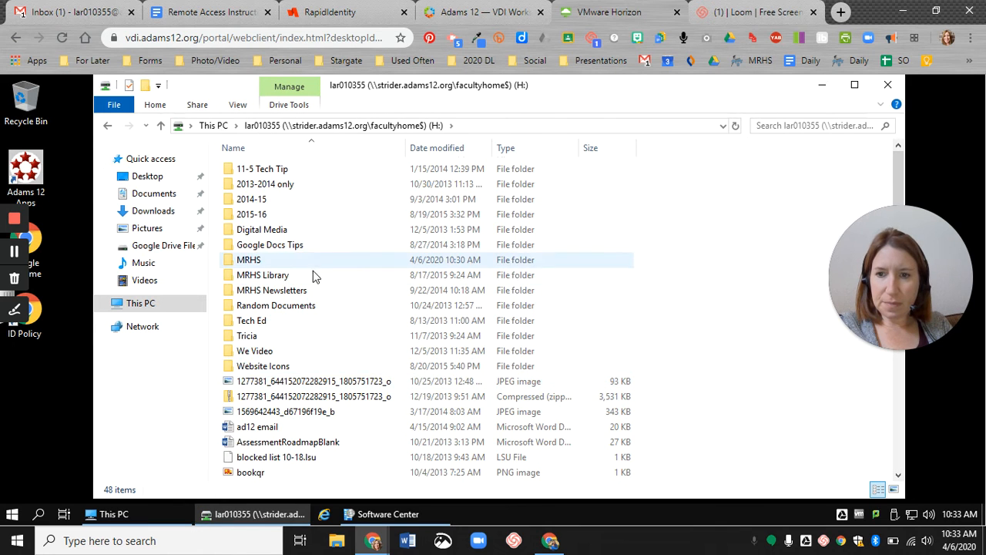
Expand This PC, Google Drive File Stream and My Drive in the tree to reveal My H Drive 4-6-2020
scroll(313, 271, down, 9)
scroll(314, 278, up, 9)
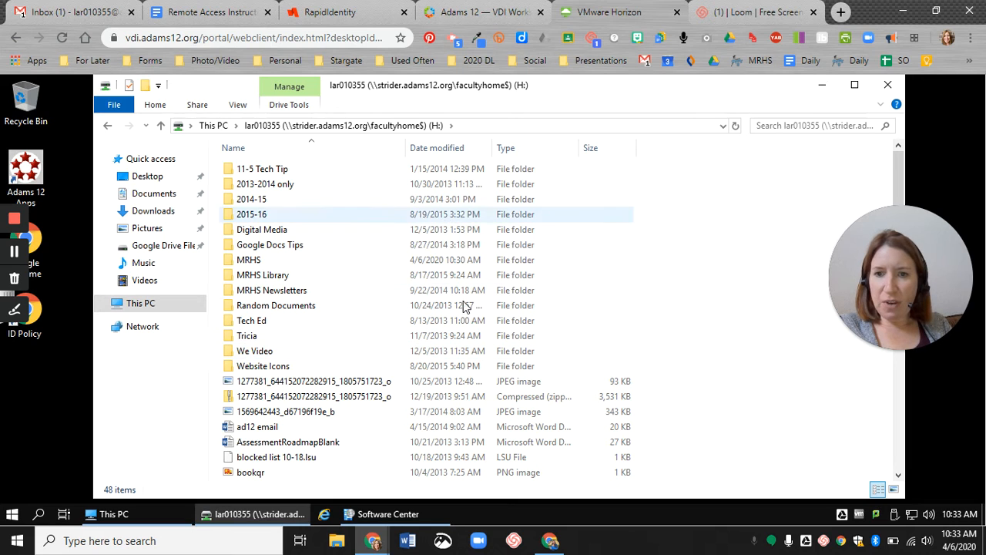
click(100, 304)
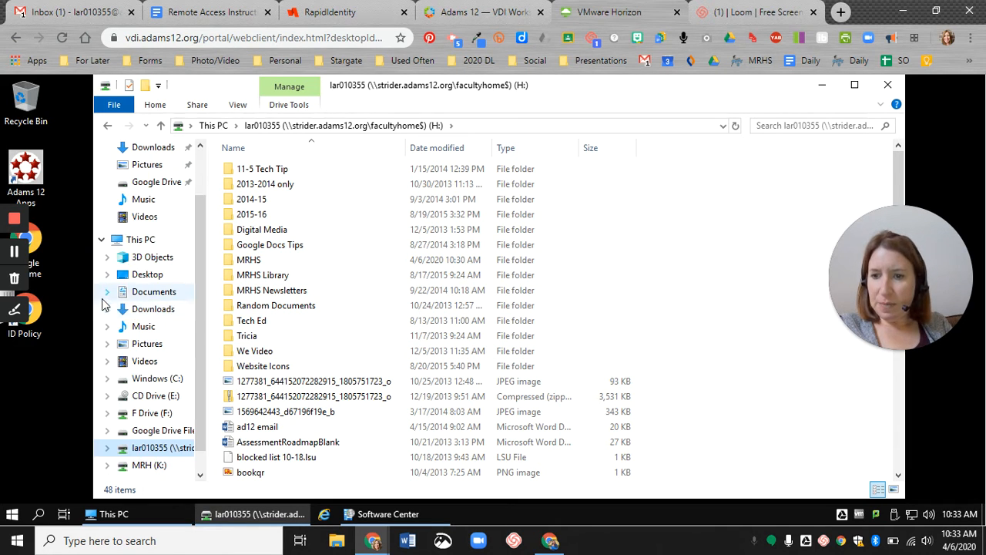
click(107, 430)
scroll(150, 389, down, 2)
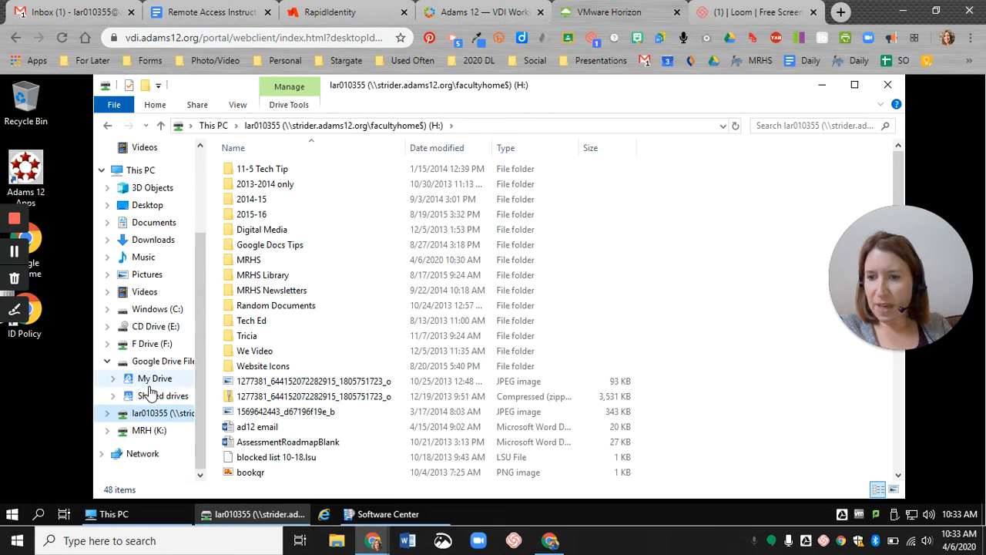
click(113, 385)
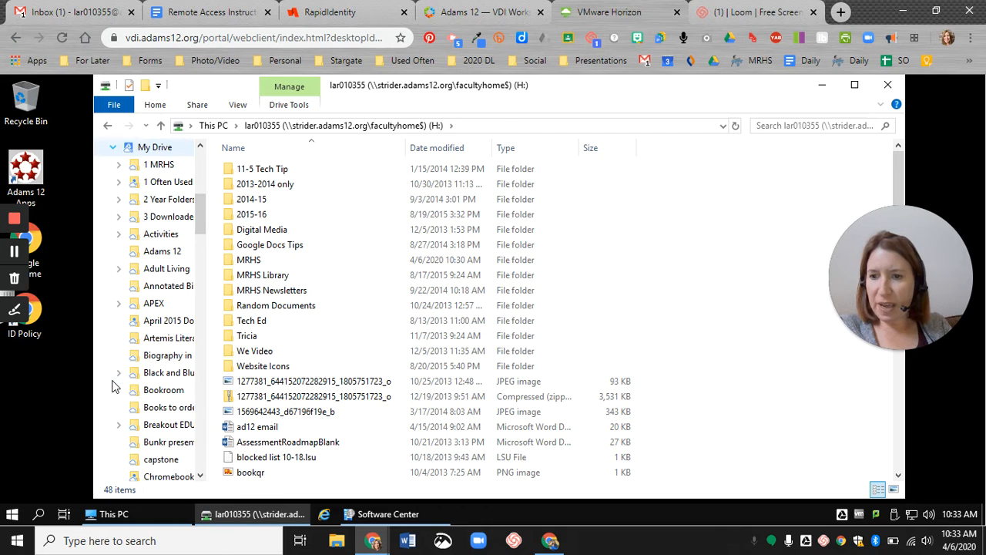
scroll(175, 275, down, 2)
scroll(175, 276, down, 6)
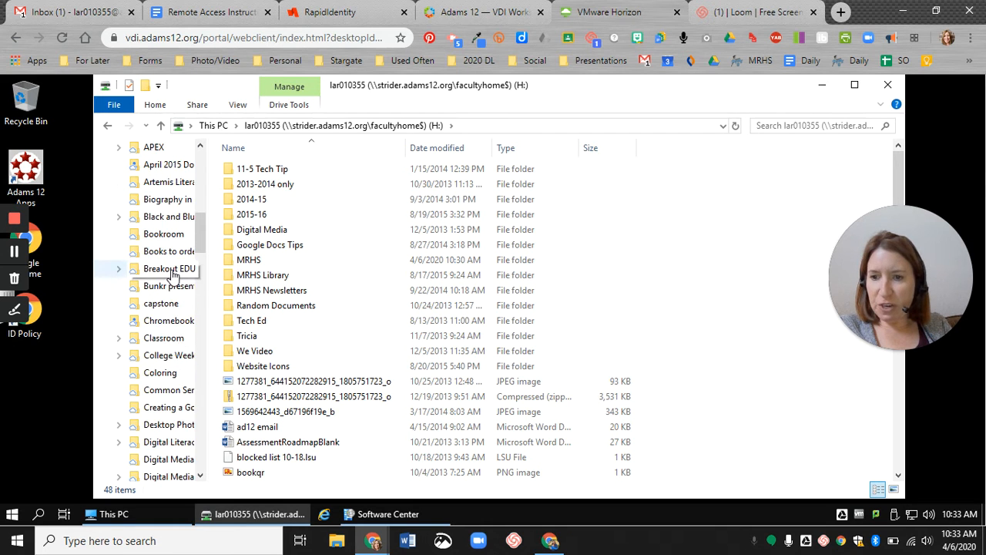
scroll(174, 276, down, 9)
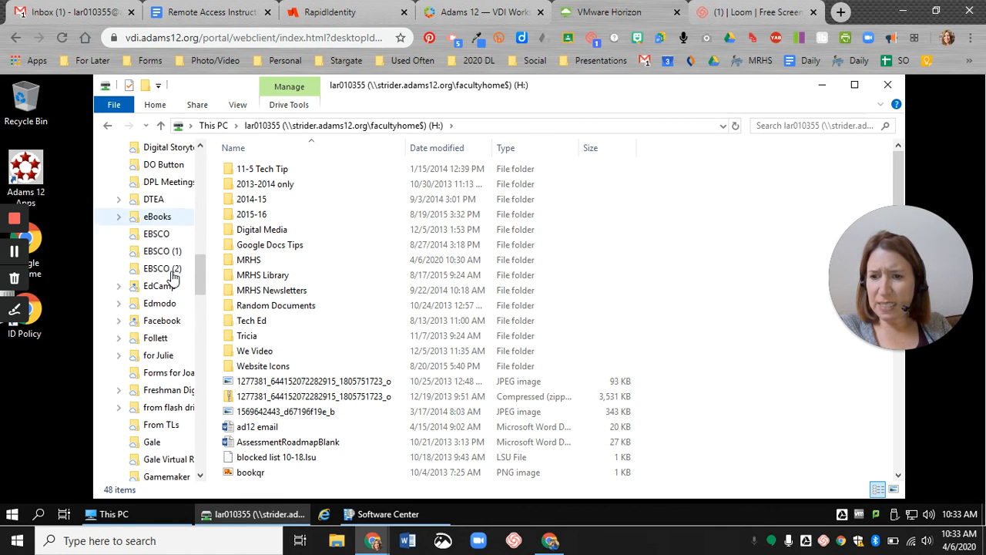
scroll(174, 277, down, 1)
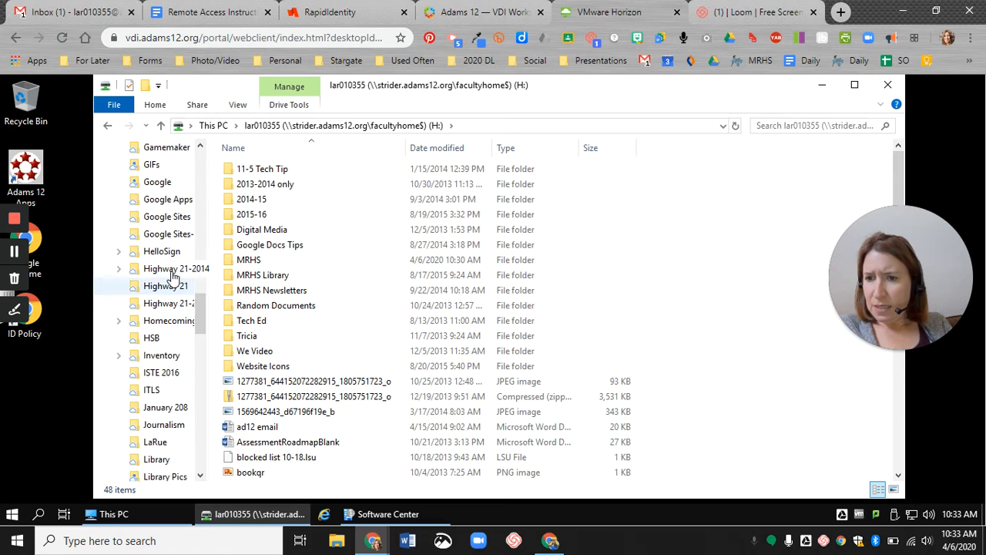
scroll(165, 273, up, 2)
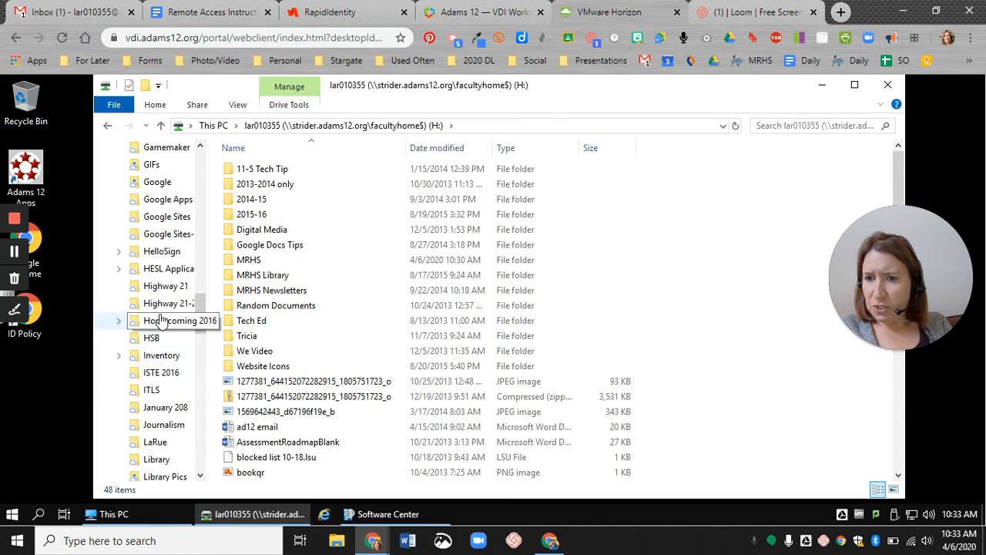
scroll(181, 359, down, 2)
scroll(176, 355, down, 4)
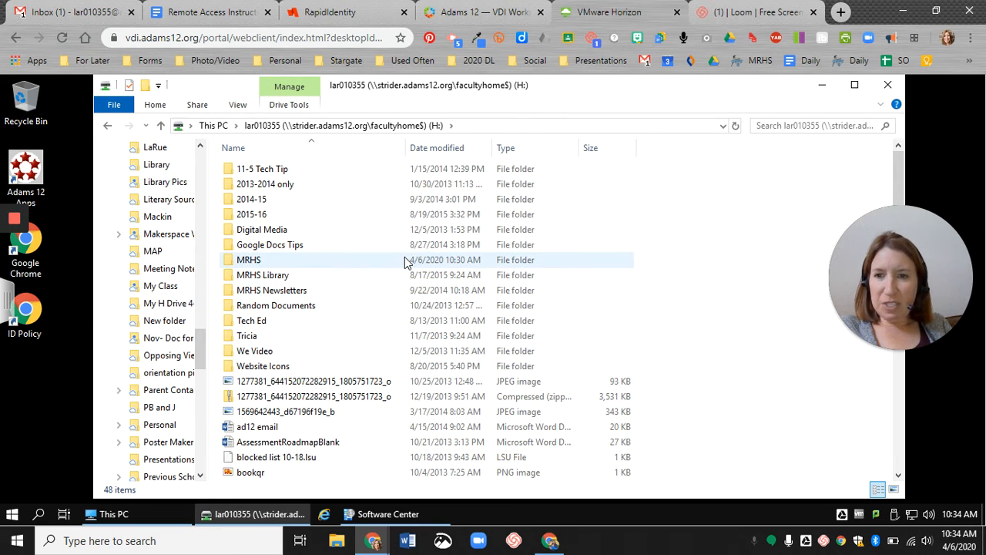
Drag MRHS Newsletters from H: onto My H Drive 4-6-2020 and open that folder to check
click(271, 293)
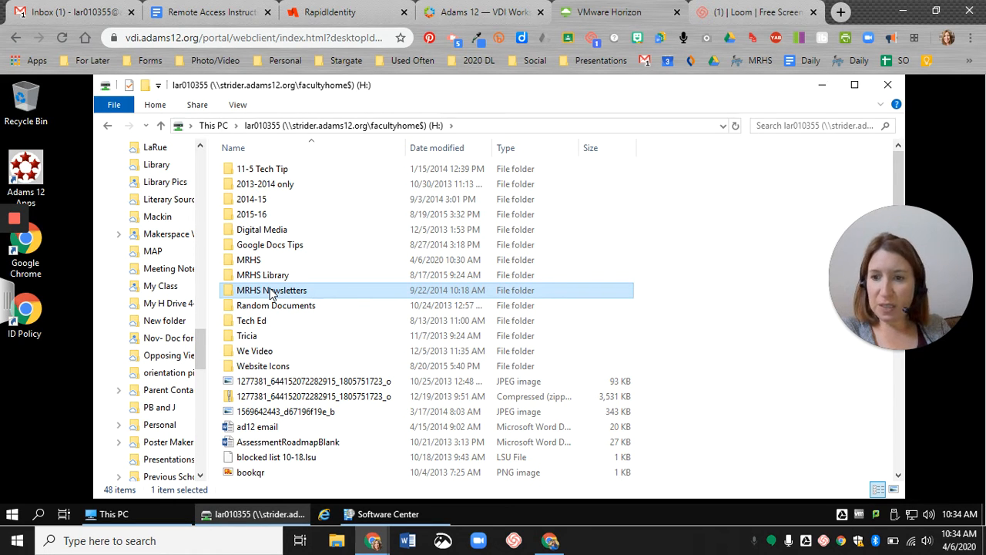
drag(271, 293, 171, 311)
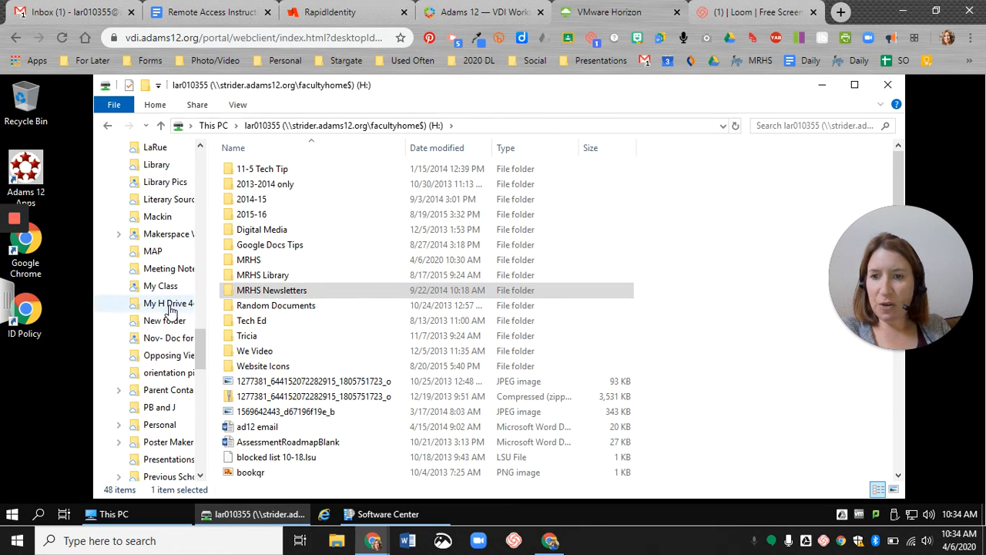
click(170, 305)
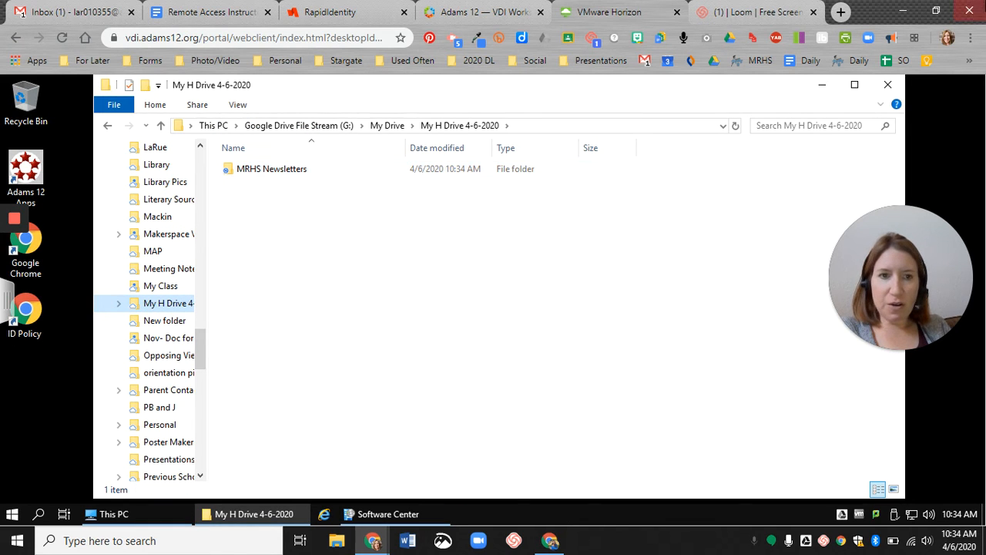
click(907, 11)
Minimize the browser windows and open Google Drive File Stream (G:) in local File Explorer
click(906, 11)
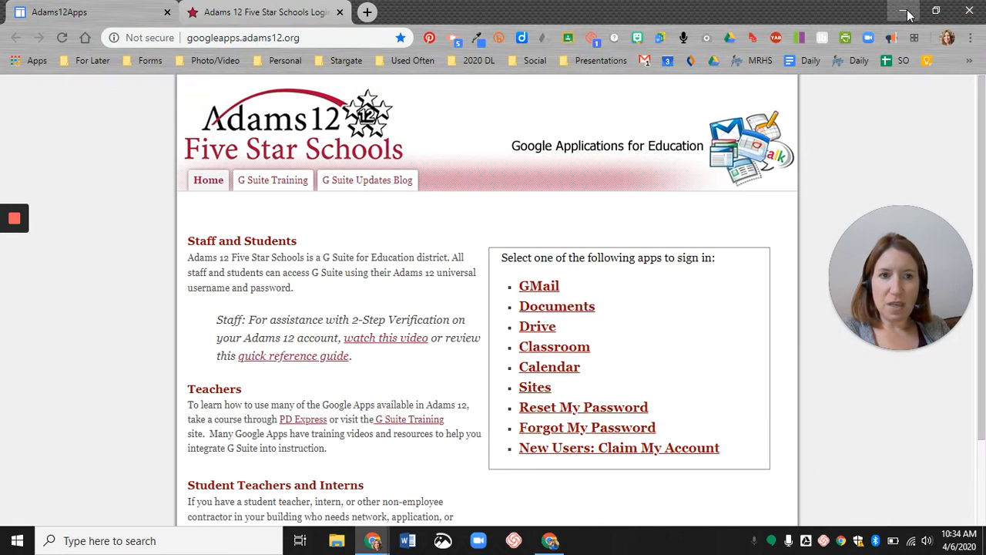
click(906, 11)
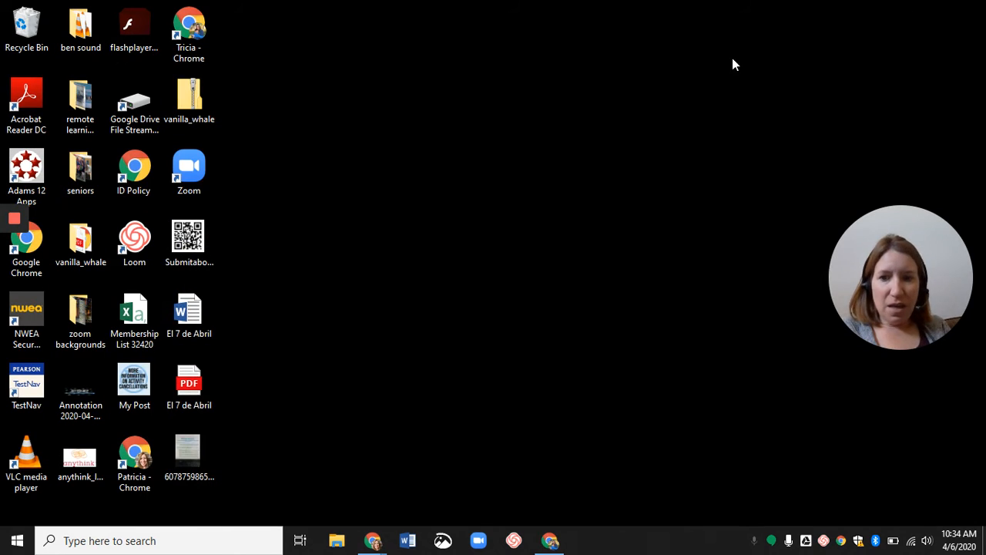
click(336, 542)
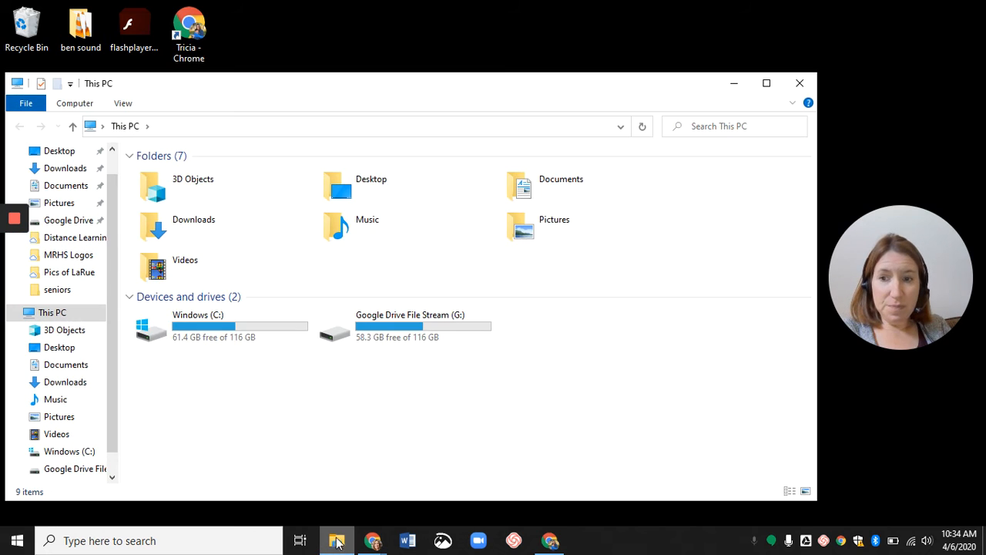
scroll(43, 349, down, 1)
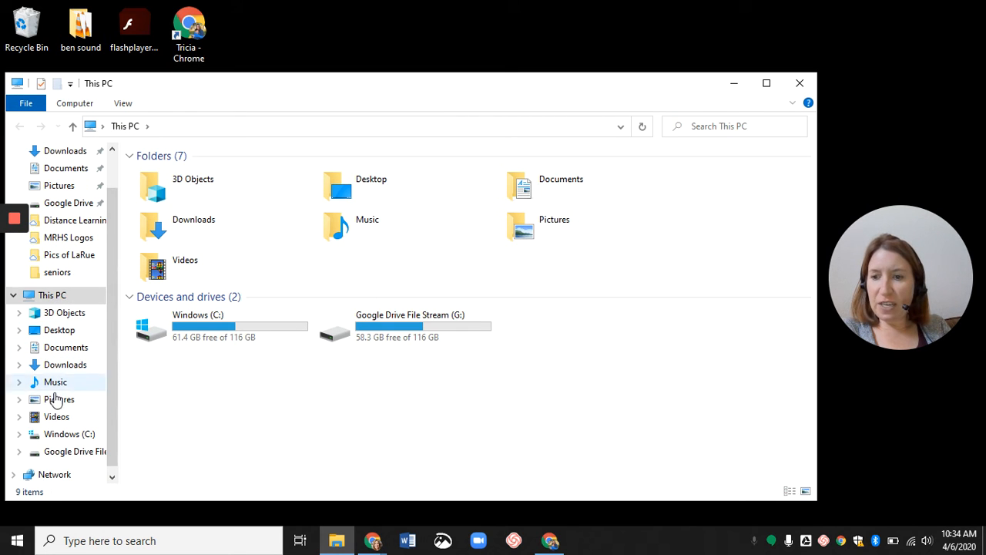
click(62, 450)
Open My Drive sorted by Name, then open My H Drive 4-6-2020 showing MRHS Newsletters
double_click(182, 174)
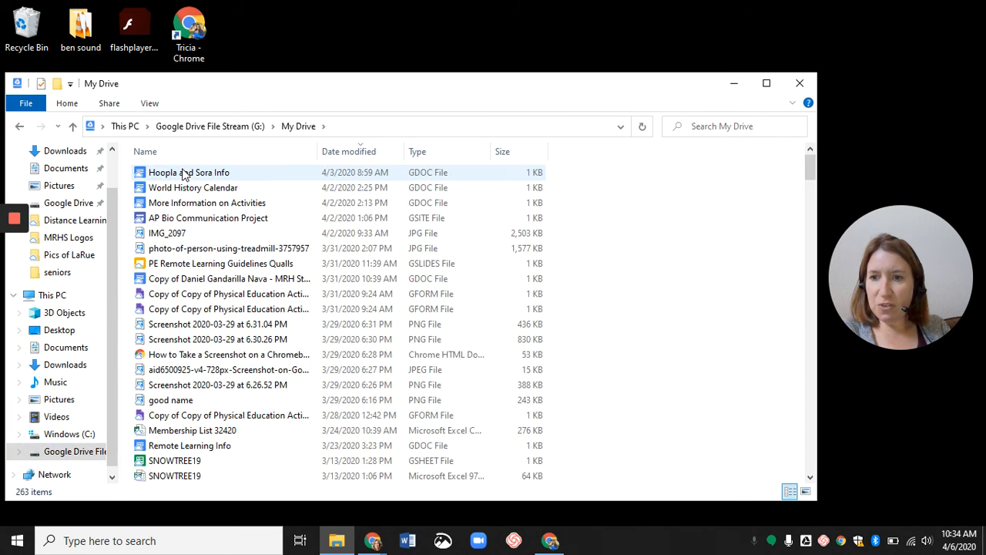
click(194, 154)
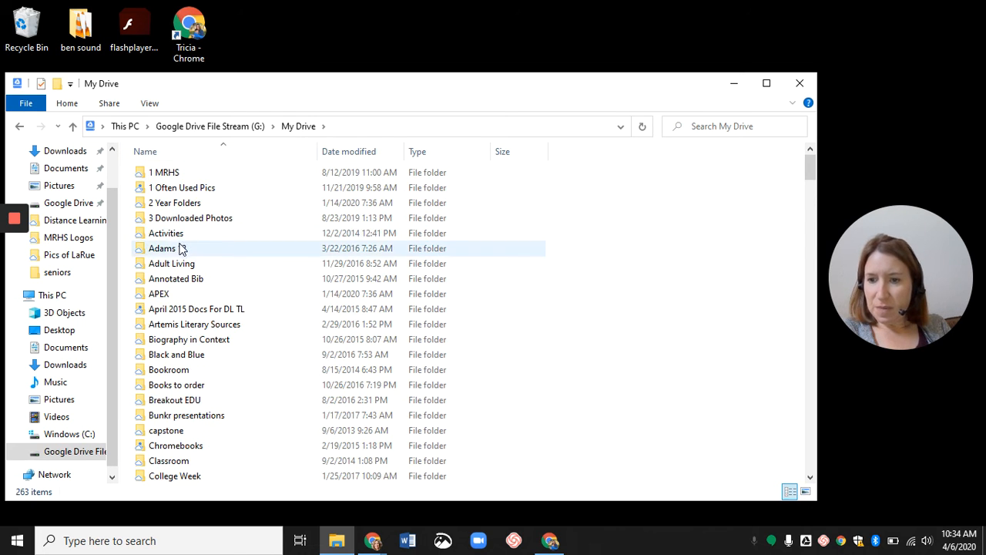
scroll(180, 250, down, 20)
scroll(181, 327, down, 2)
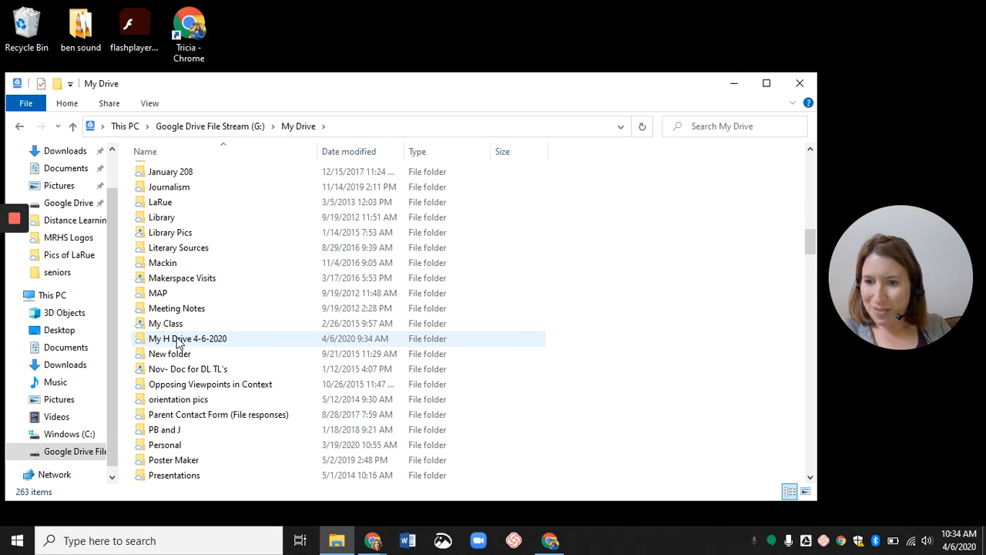
click(171, 340)
double_click(171, 344)
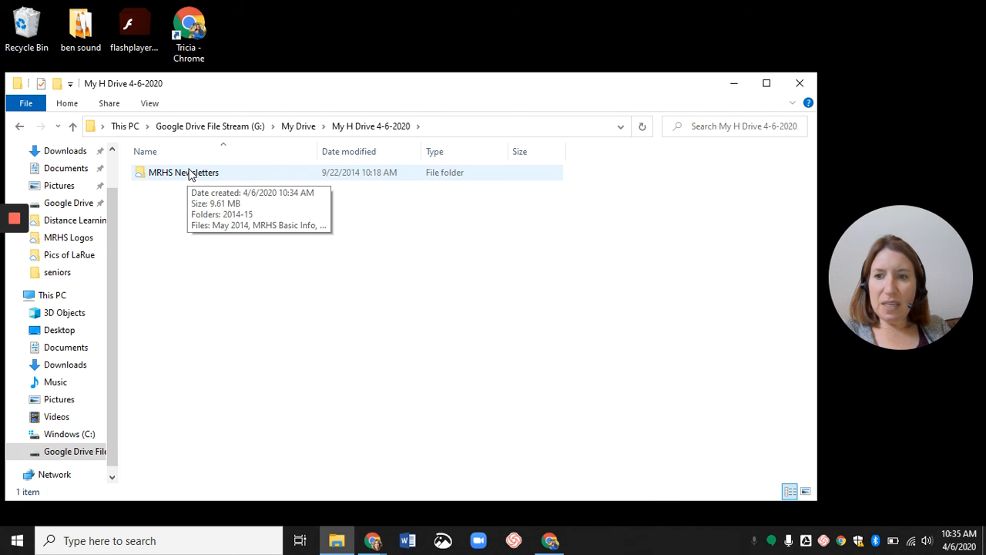
click(373, 541)
Load Google Drive in a new Chrome tab and open My H Drive 4-6-2020 to see MRHS Newsletters
click(476, 484)
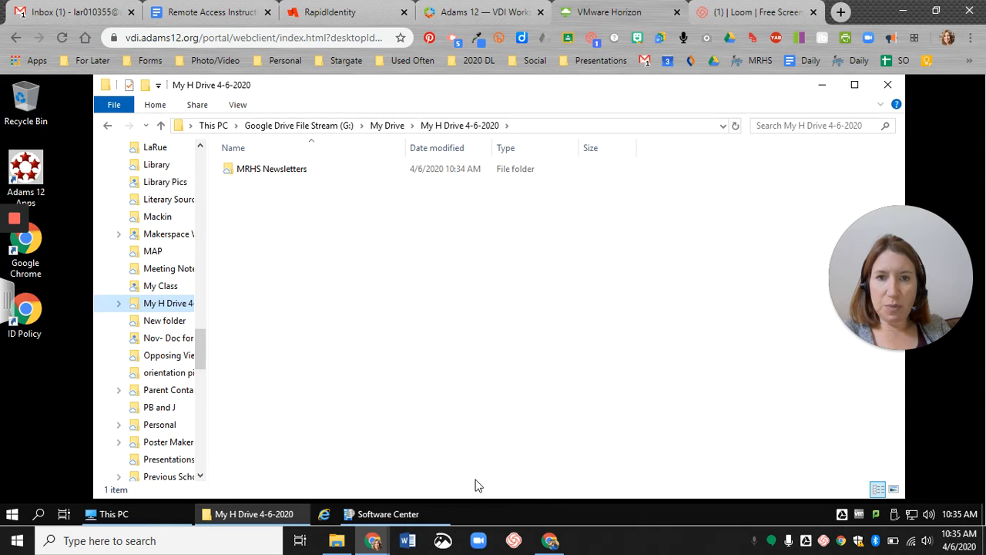
click(840, 12)
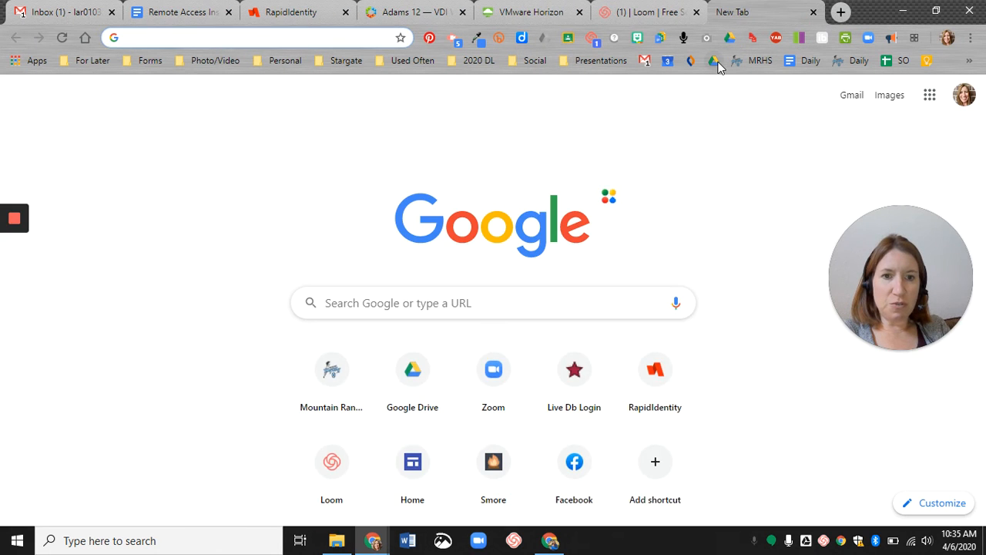
click(713, 61)
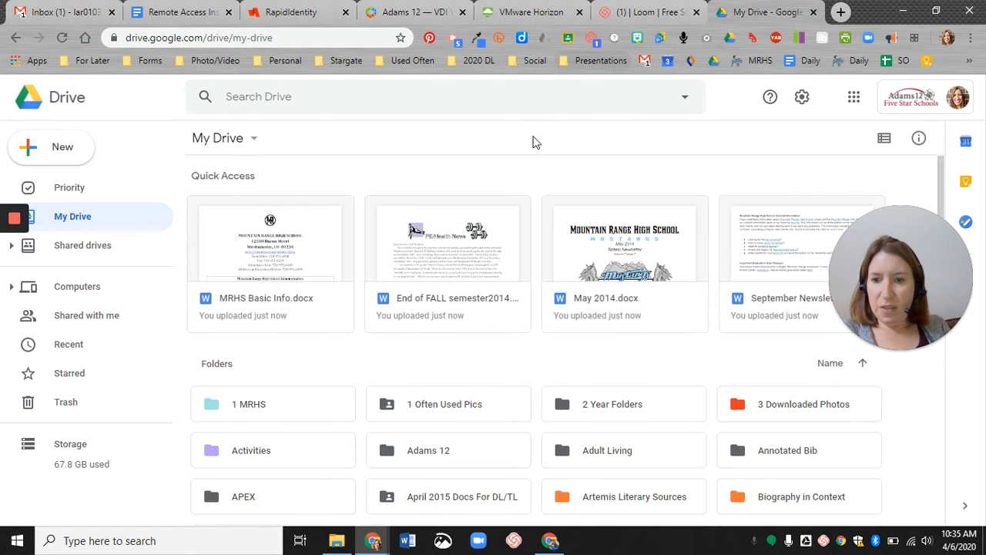
scroll(453, 308, down, 7)
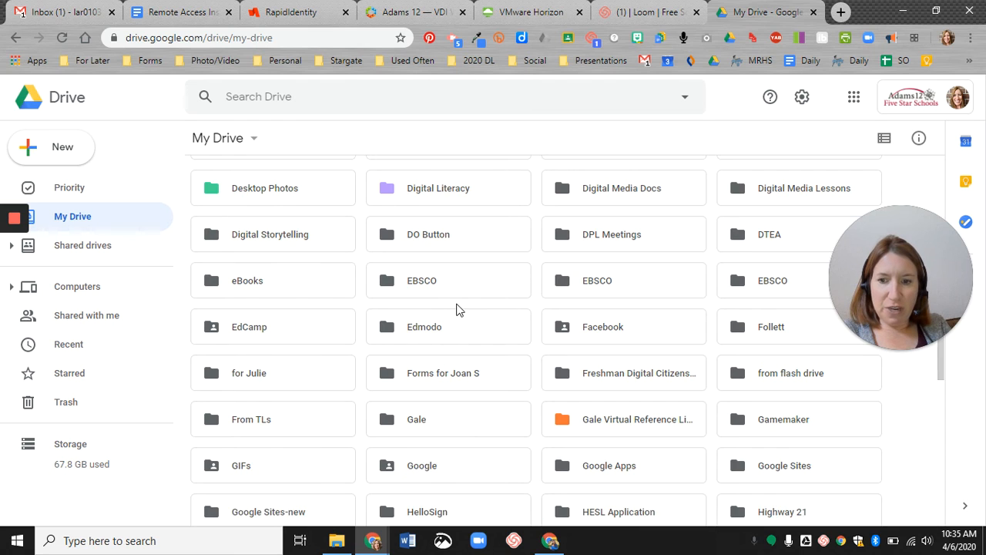
scroll(456, 310, down, 4)
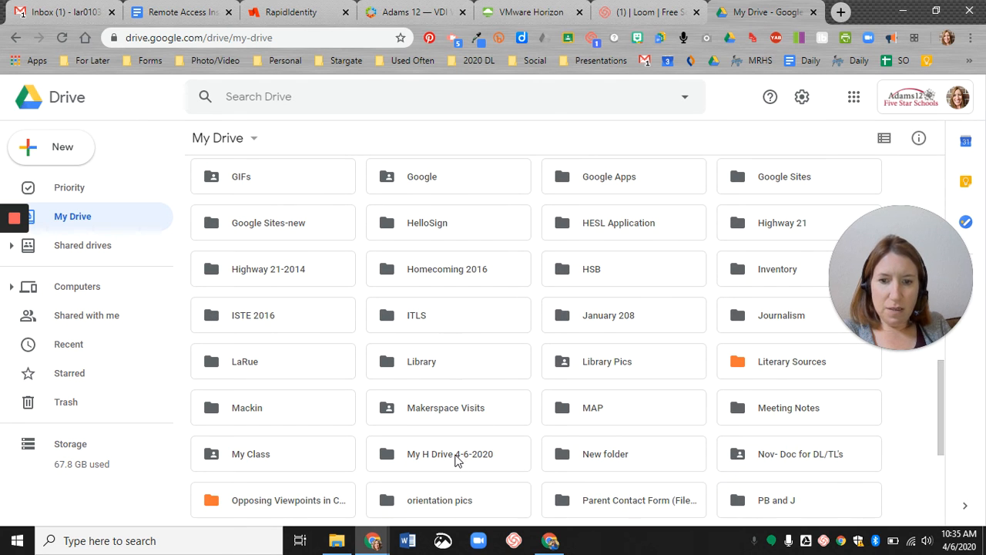
click(456, 460)
double_click(454, 456)
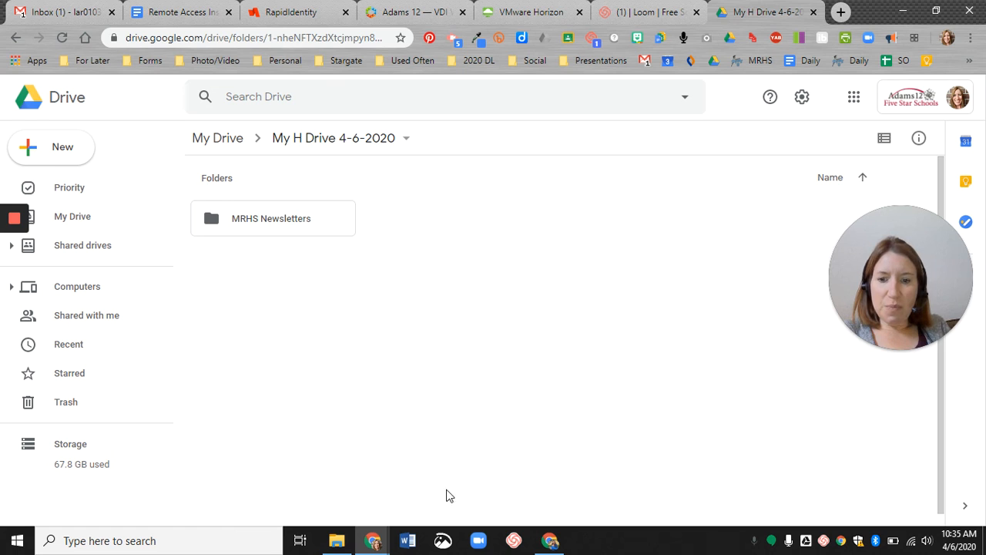
Return to the remote desktop's File Explorer showing My H Drive 4-6-2020 with MRHS Newsletters
click(556, 14)
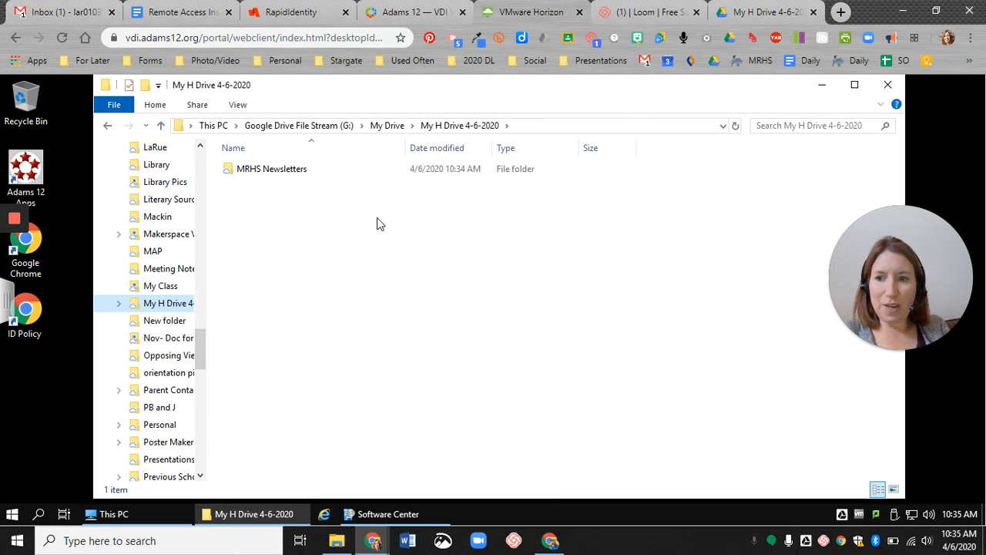